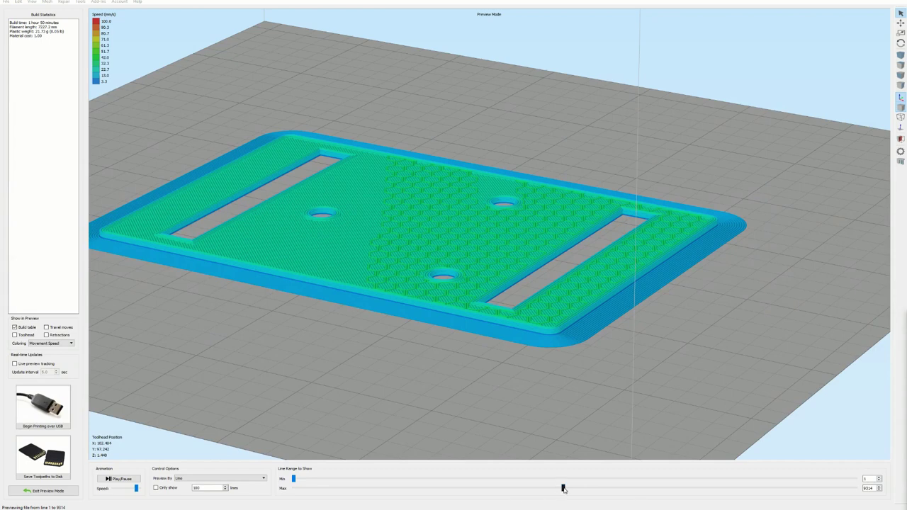
- Scrub the preview's line range back to line 4100 to inspect the first-layer brim and infill
mouse_move(563, 489)
left_mouse_down()
mouse_move(346, 488)
mouse_move(440, 481)
mouse_move(432, 482)
left_mouse_up()
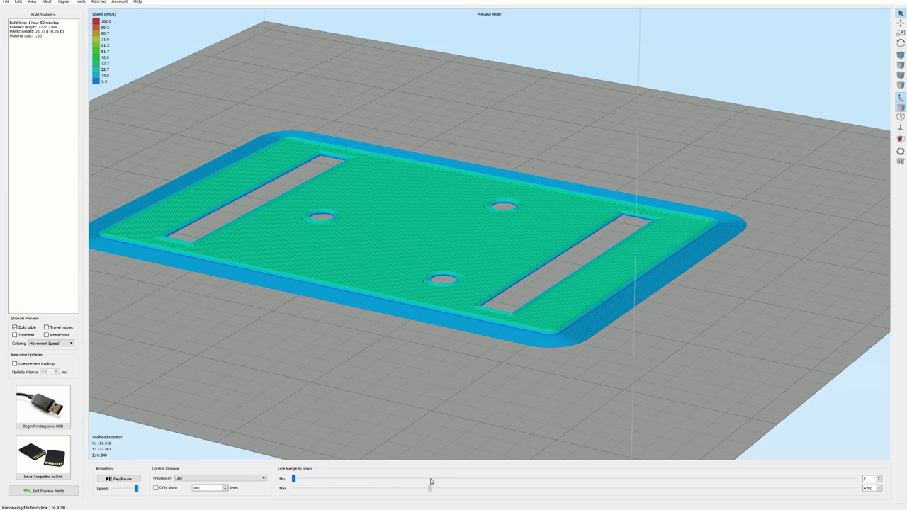
mouse_move(430, 481)
left_mouse_down()
mouse_move(296, 493)
mouse_move(318, 499)
left_mouse_up()
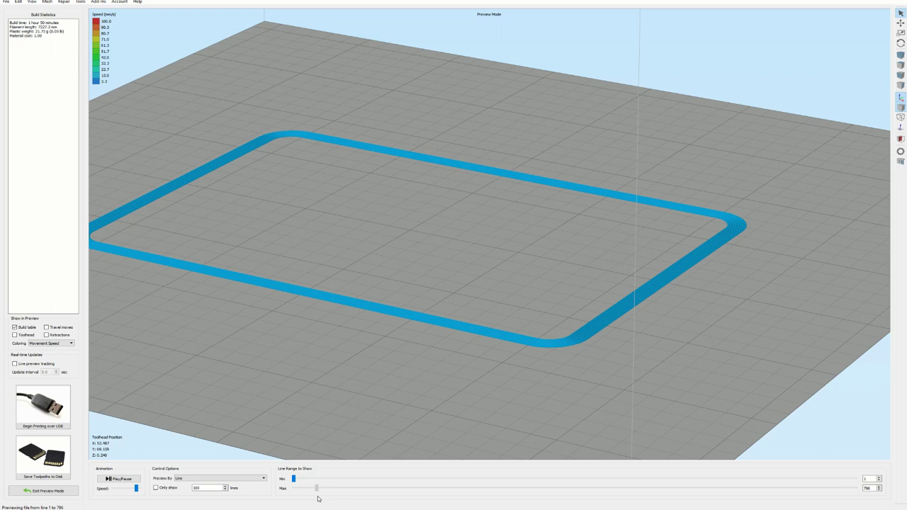
left_click_drag(317, 498, 414, 507)
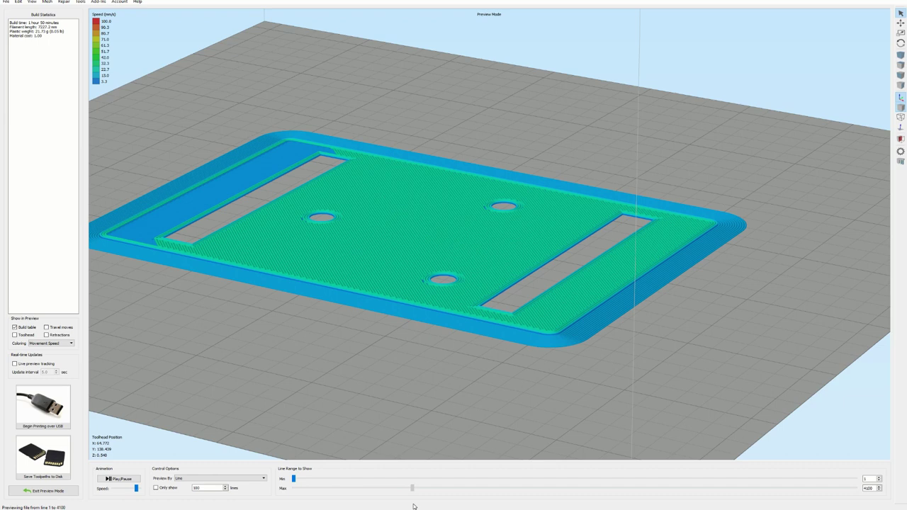
- Give Process1 a skirt of 1 layer, 0.00 offset and 12 outlines
left_click(65, 492)
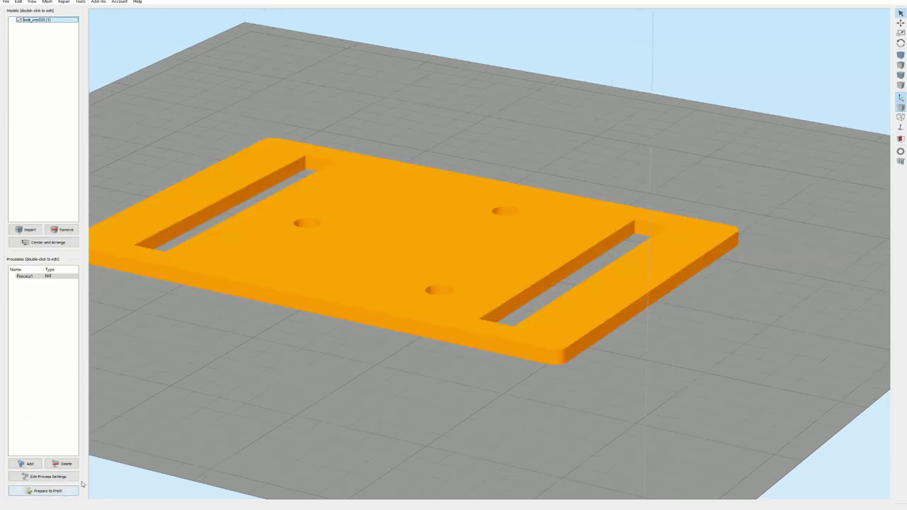
double_click(62, 278)
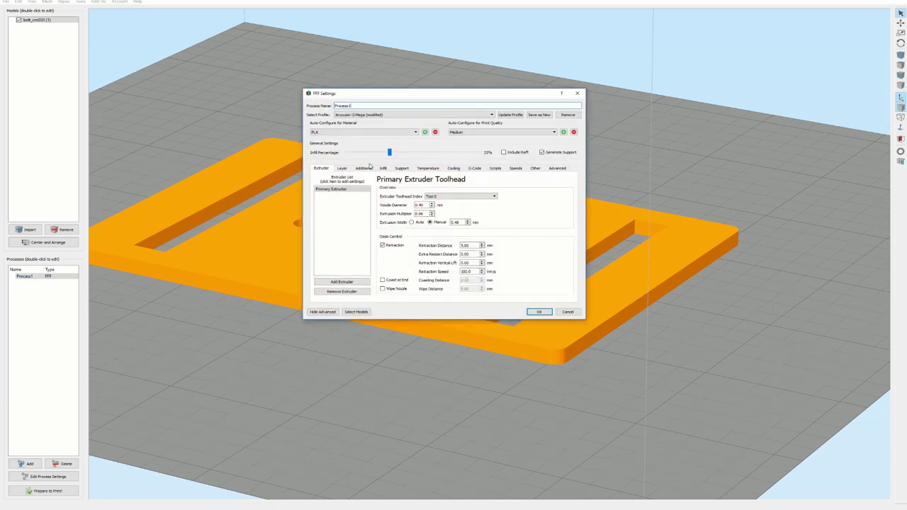
left_click(364, 168)
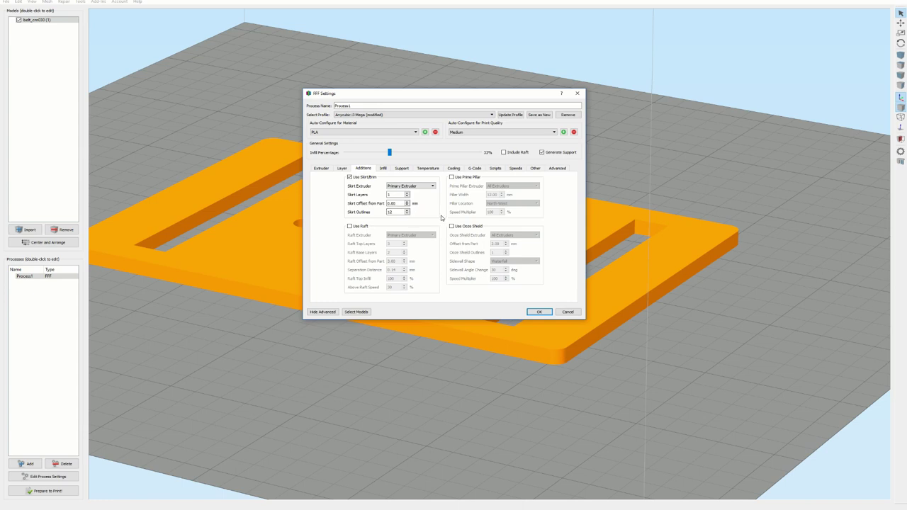
mouse_move(410, 236)
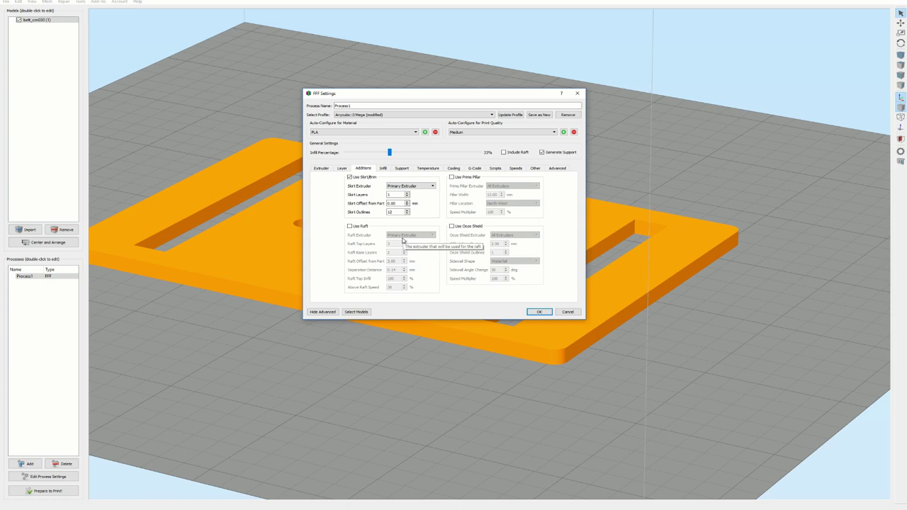
- Accept the skirt settings, re-slice, and roll the preview back to line 1077
left_click(542, 316)
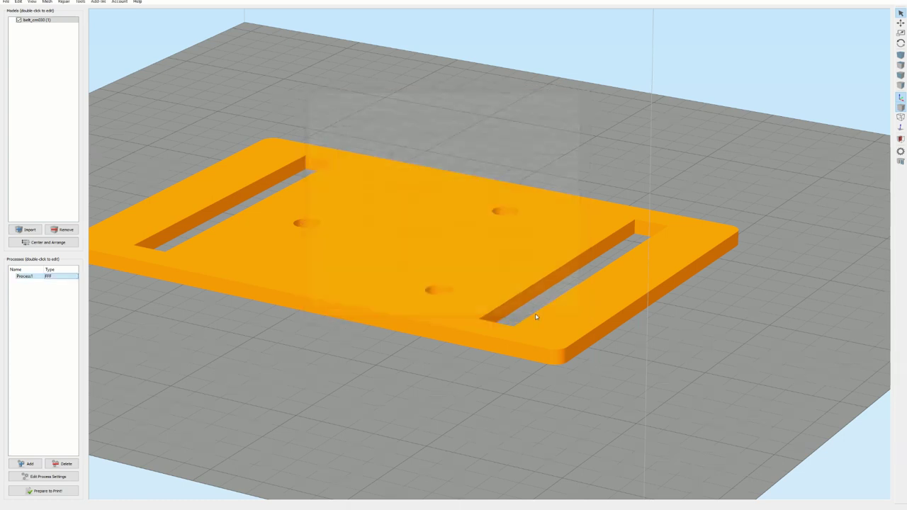
left_click(73, 492)
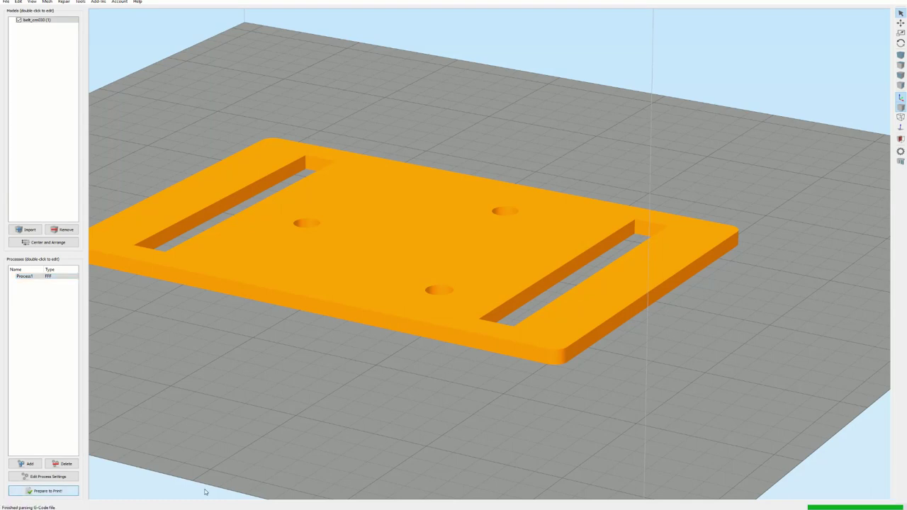
left_click_drag(855, 488, 321, 488)
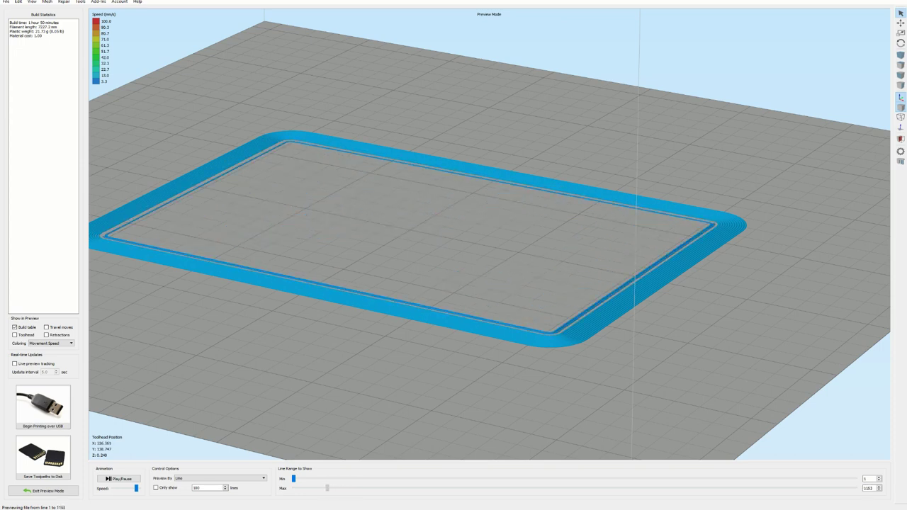
left_click_drag(328, 488, 325, 488)
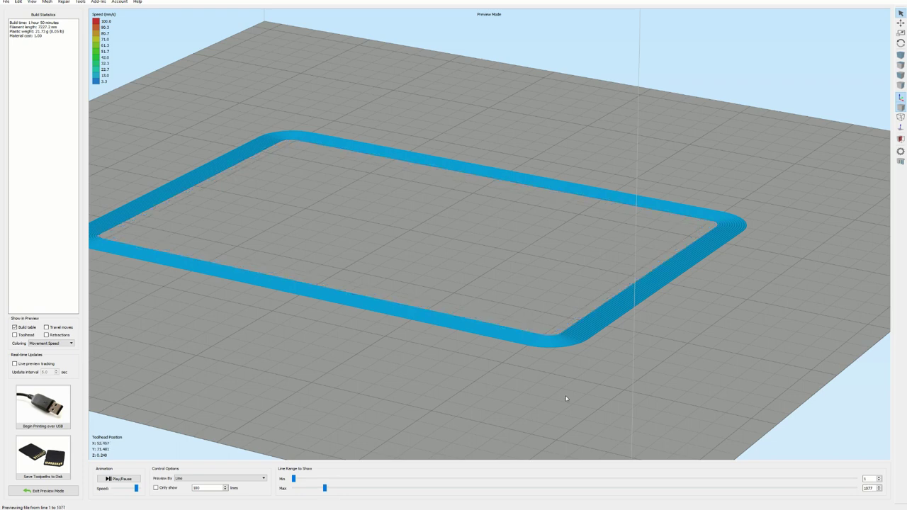